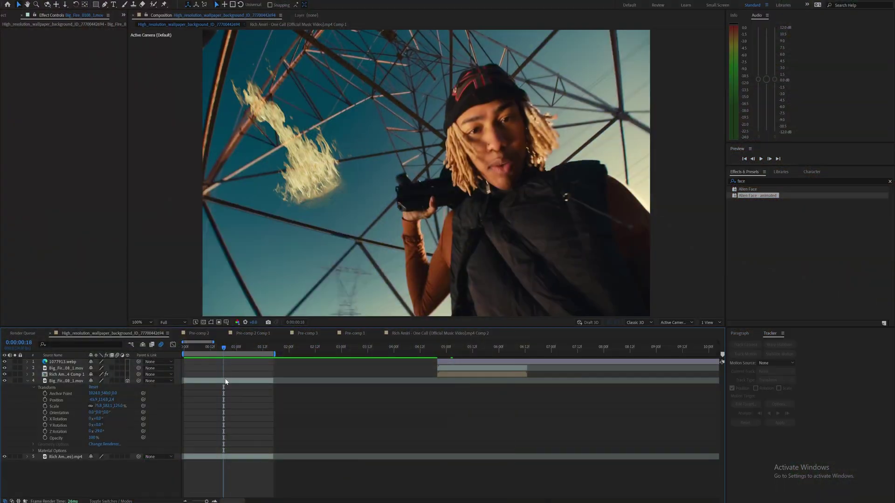
- Select the flame footage layer and play back the fire-over-rapper composite
click(225, 382)
key(space)
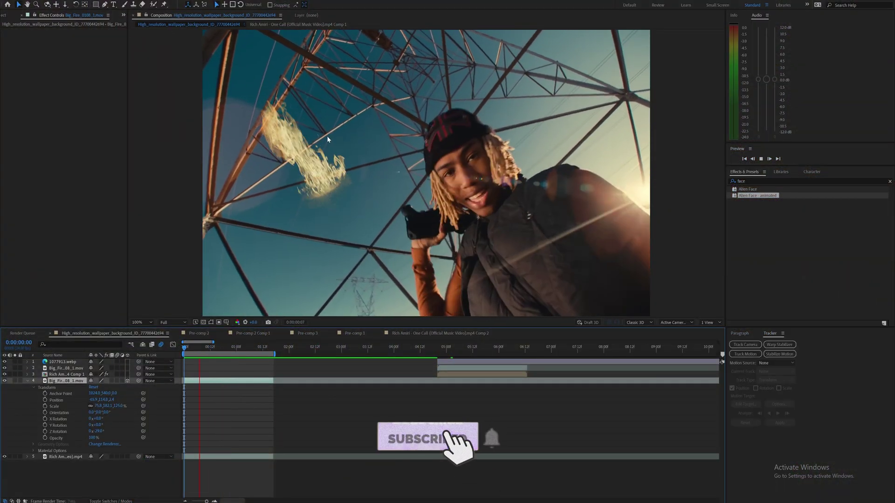
key(space)
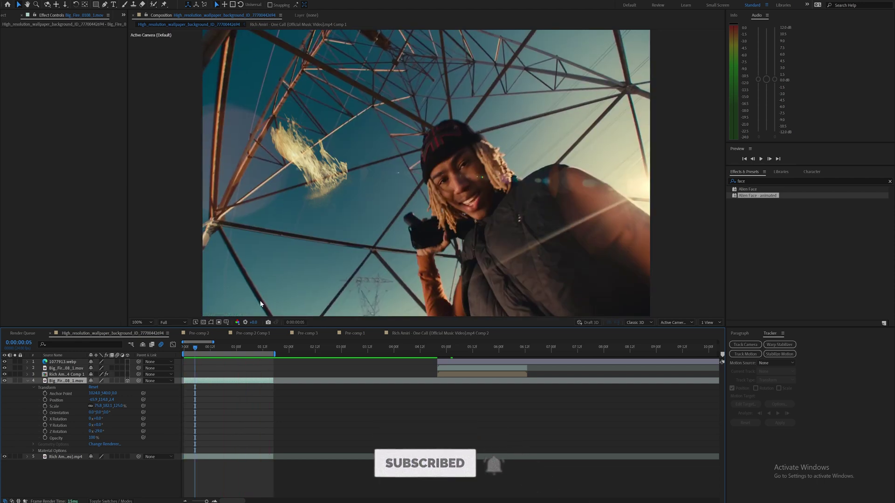
drag(233, 349, 247, 349)
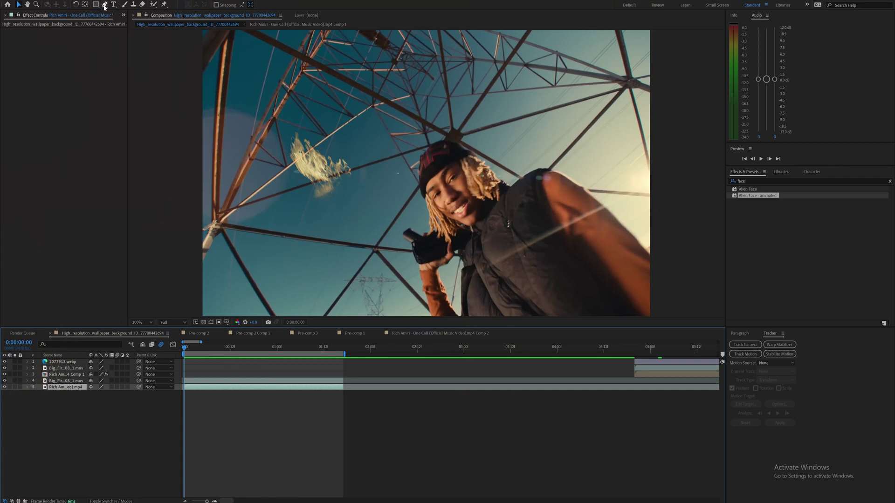
- Draw a closed mask around the rapper's face and track it with Face Tracking (Detailed Features)
click(429, 198)
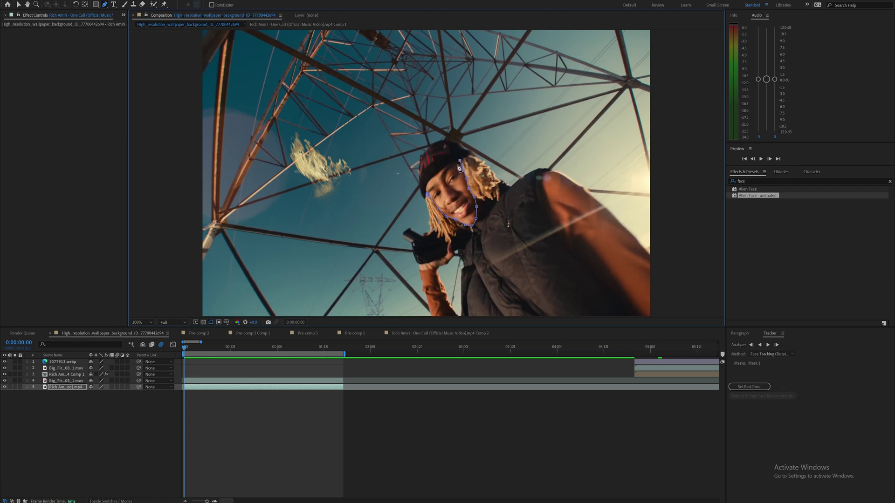
click(436, 179)
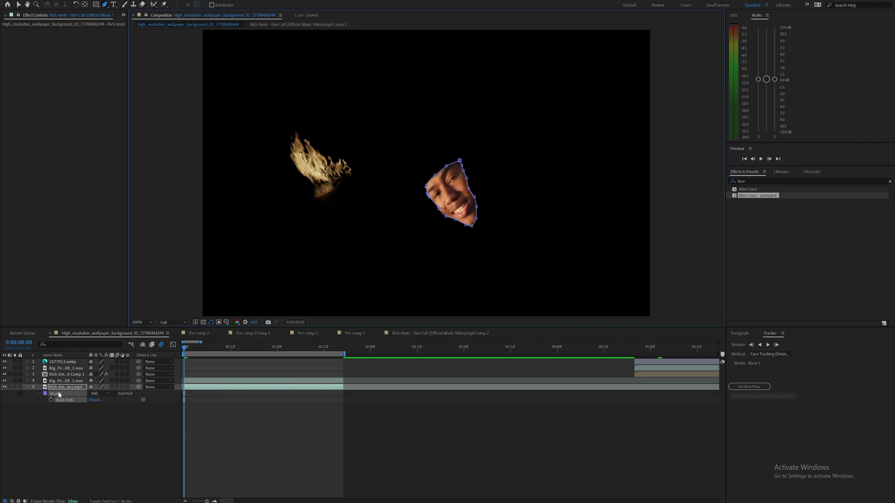
click(59, 394)
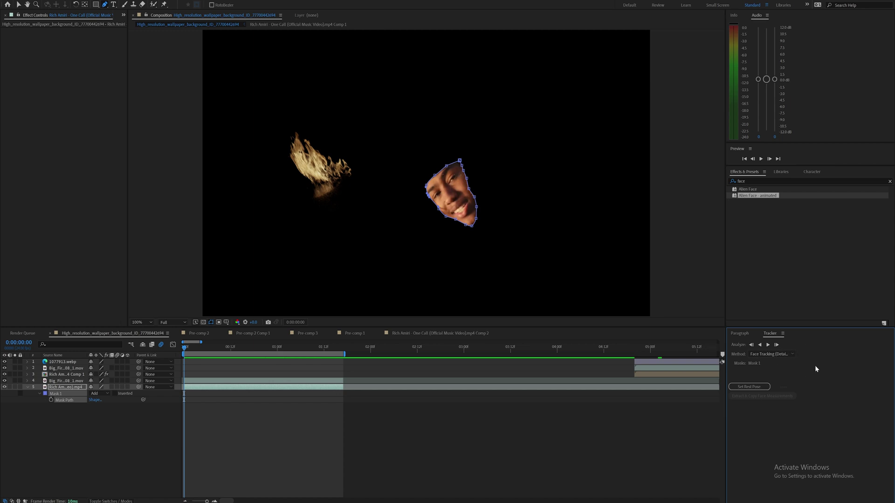
click(768, 354)
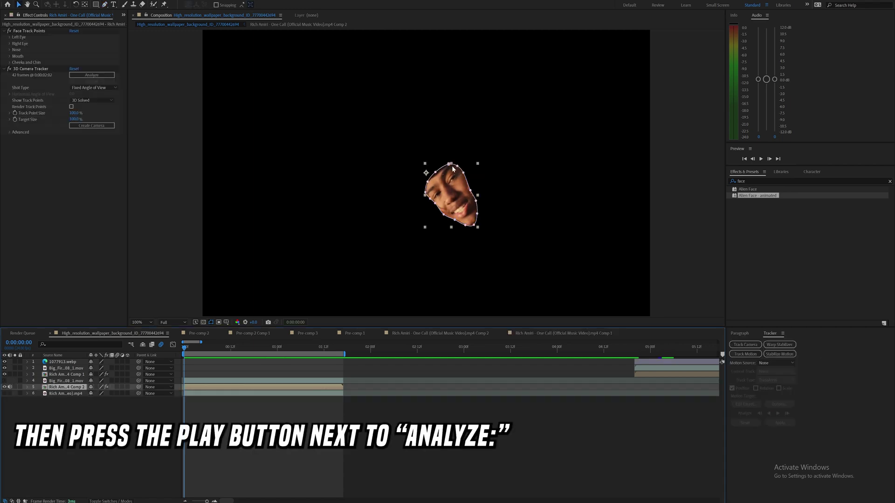
key(space)
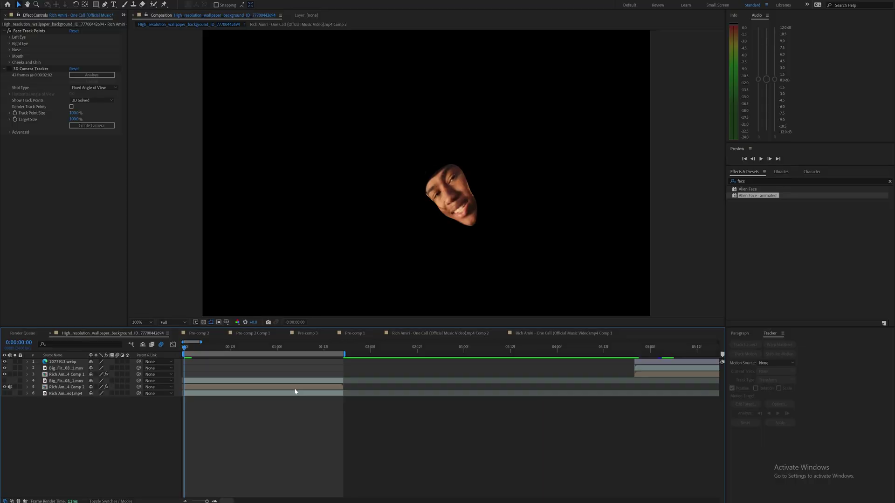
click(295, 388)
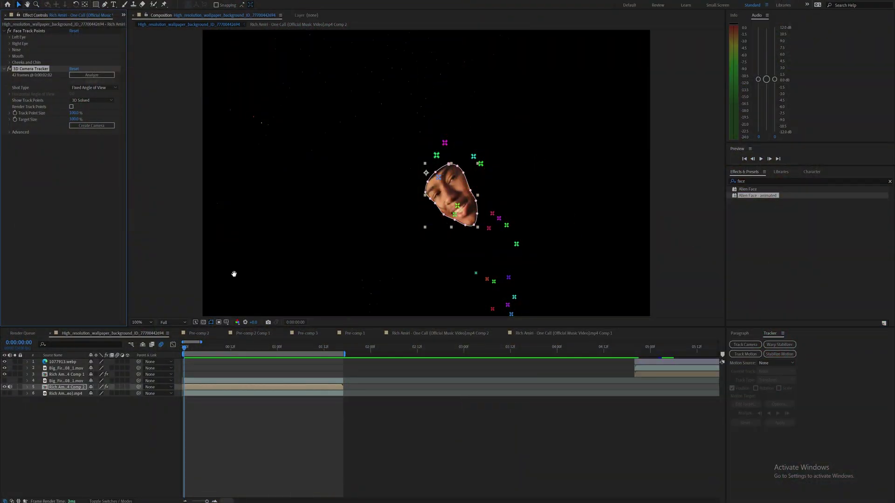
- Play and scrub the shot to review the 3D camera solve, then select the face's track points
key(space)
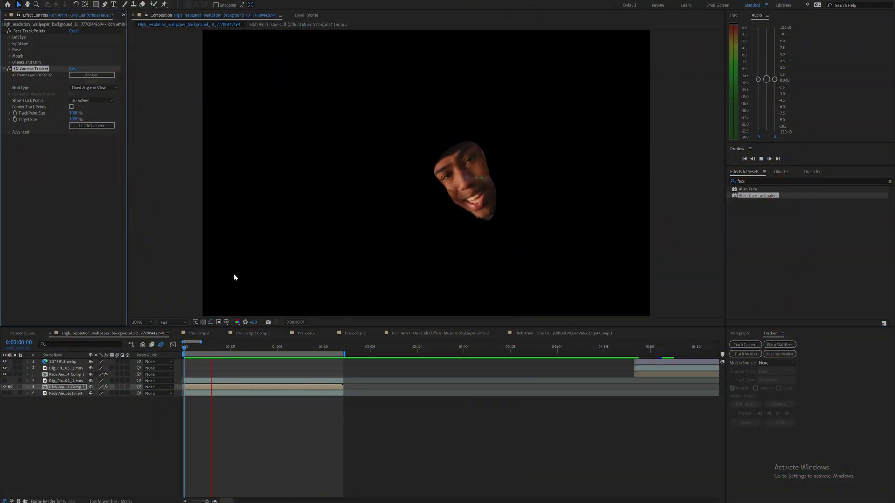
drag(216, 349, 170, 354)
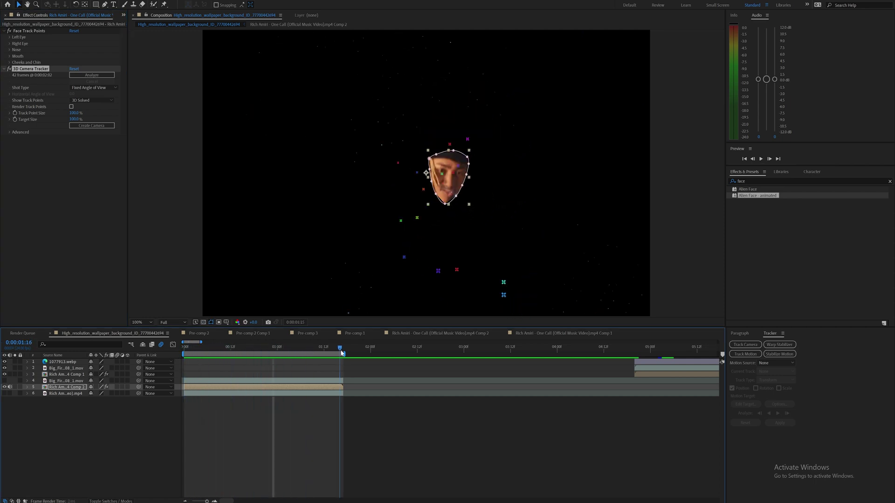
drag(293, 350, 189, 334)
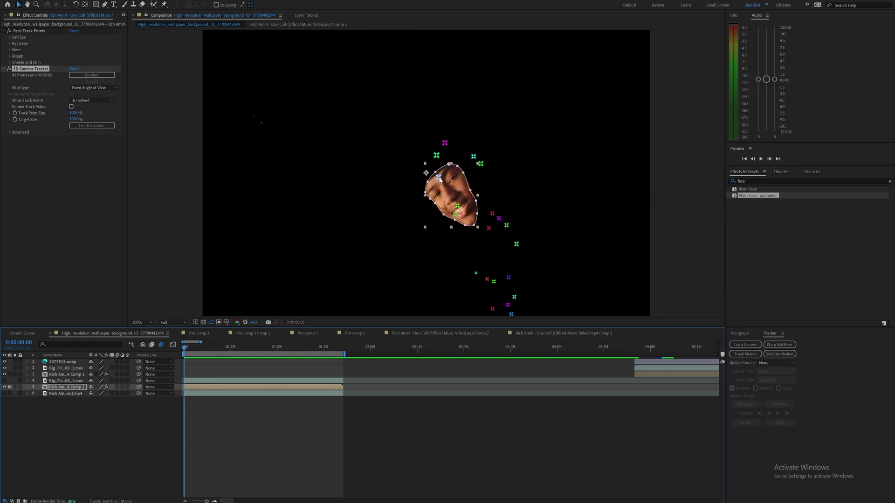
key(space)
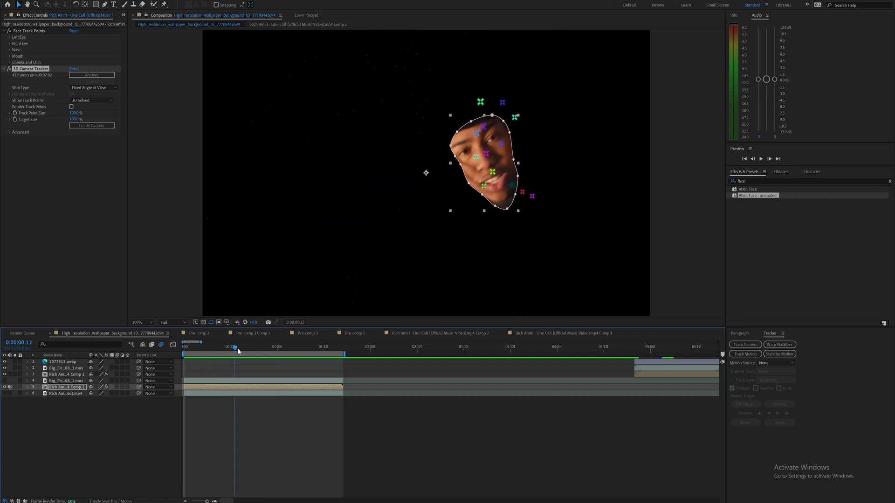
drag(269, 349, 176, 361)
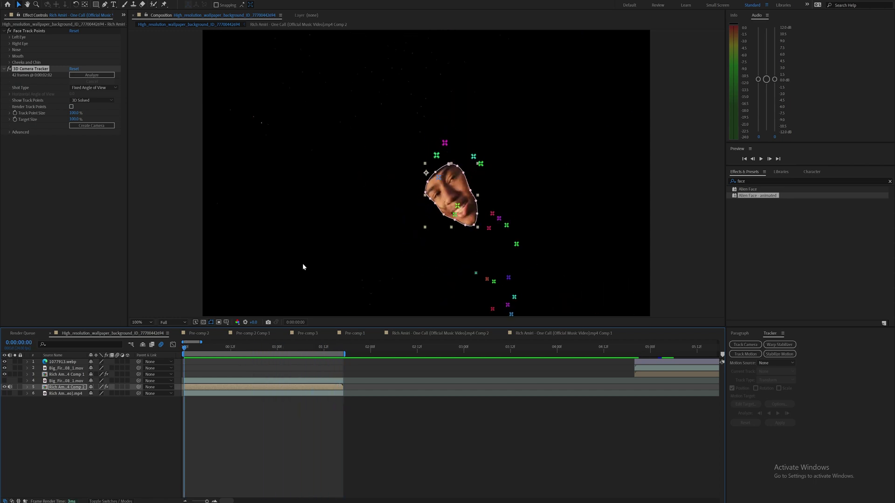
click(438, 178)
- Create a Track Null and Camera from the face points and trim them to the footage end
right_click(439, 178)
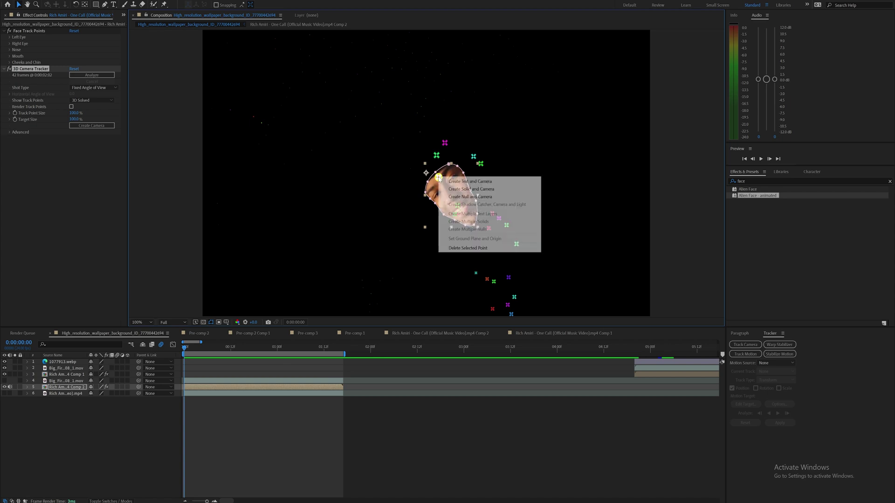
click(465, 197)
click(350, 362)
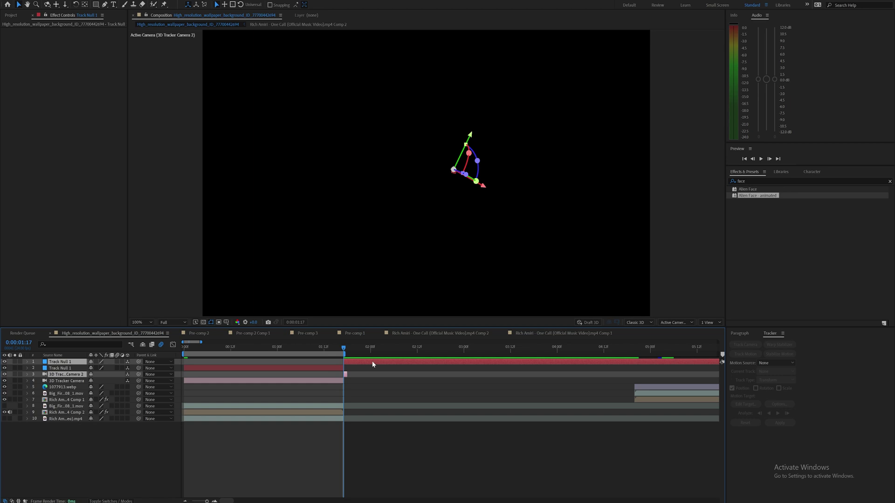
key(alt+])
drag(344, 351, 238, 351)
- Make the flame layer visible and switch it to a 3D layer
click(22, 395)
click(5, 394)
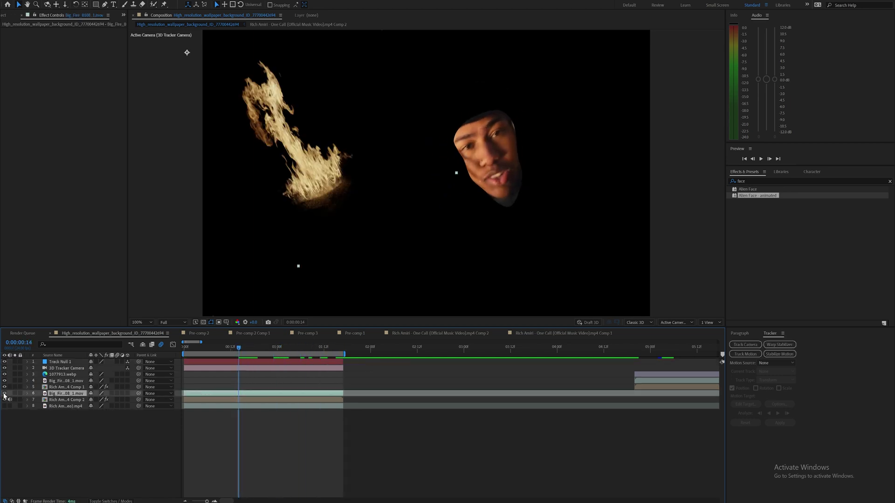
click(128, 393)
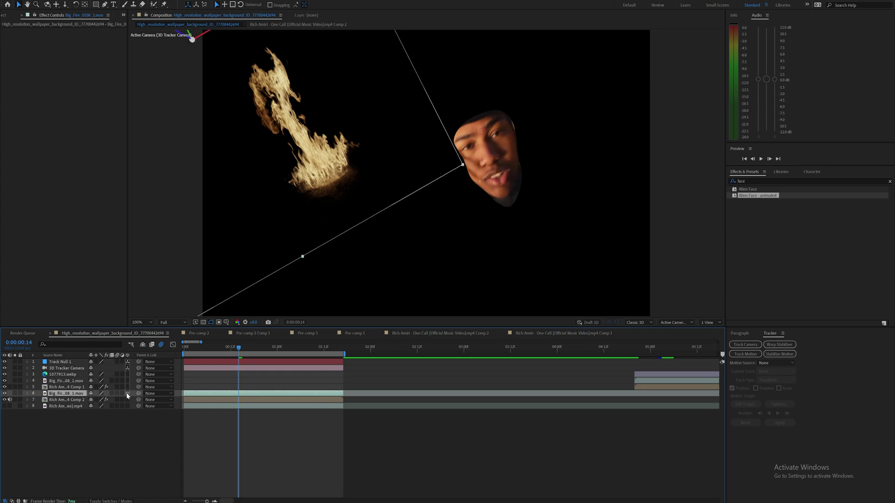
key(space)
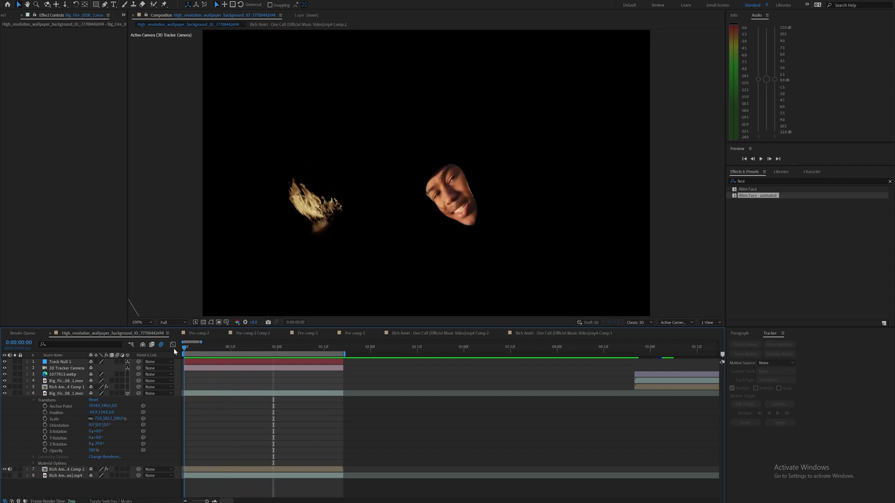
- Nudge the flame up and right onto the rapper's face and stretch it slightly taller
click(438, 129)
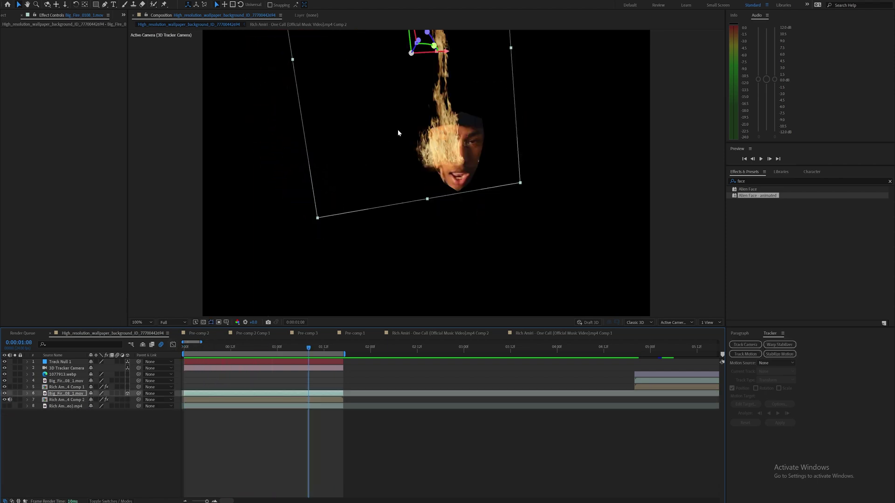
key(space)
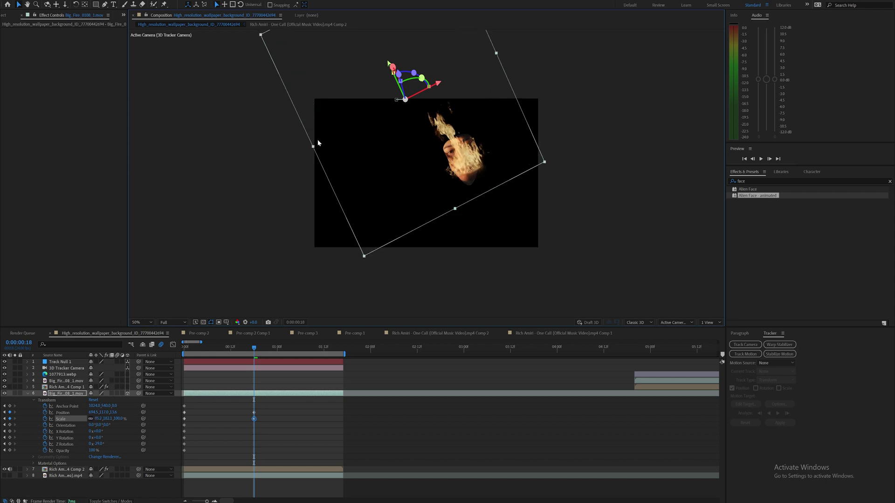
drag(439, 158, 441, 155)
drag(454, 208, 458, 210)
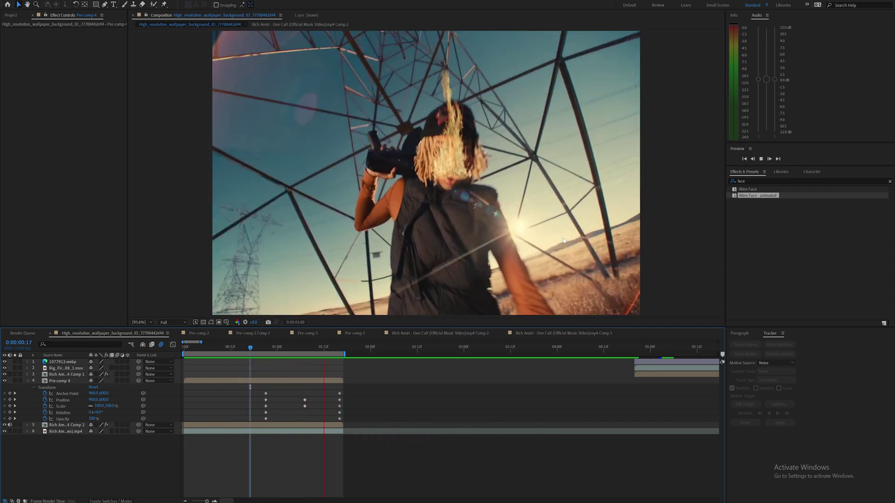
- Select Pre-comp 4 and the face comp layer and pre-compose them into Pre-comp 5
click(484, 199)
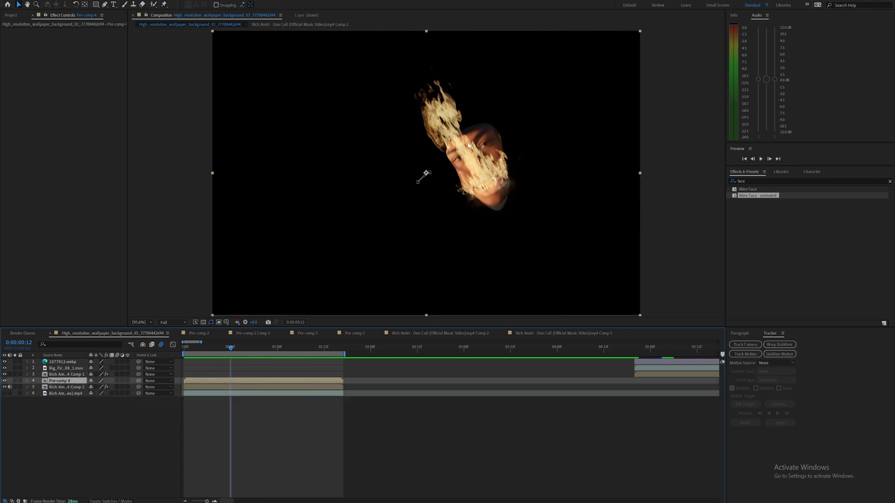
shift+click(39, 387)
key(ctrl+shift+c)
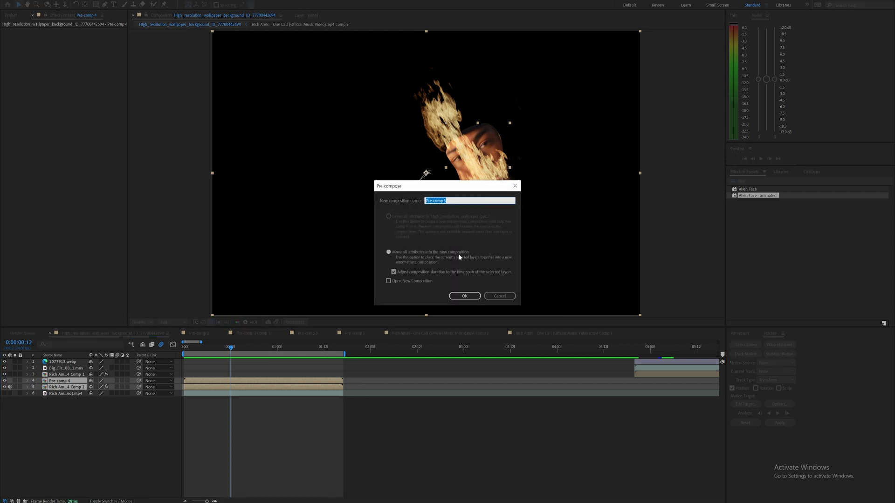
click(464, 297)
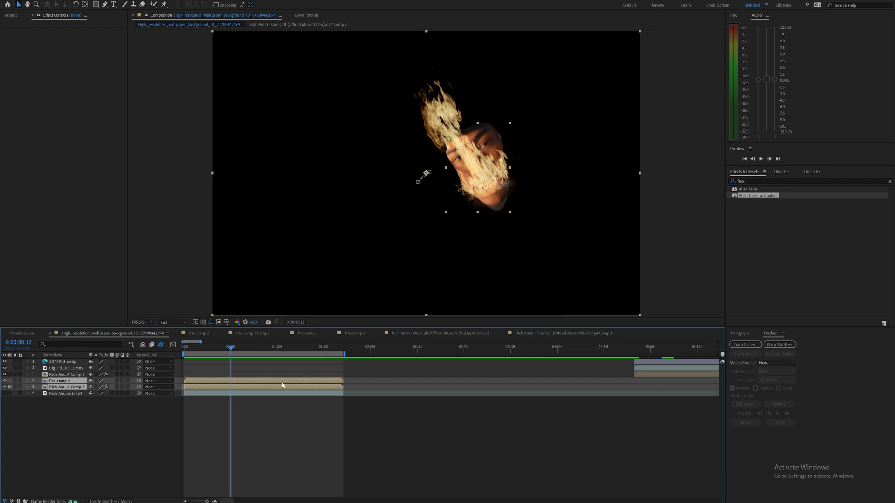
right_click(282, 385)
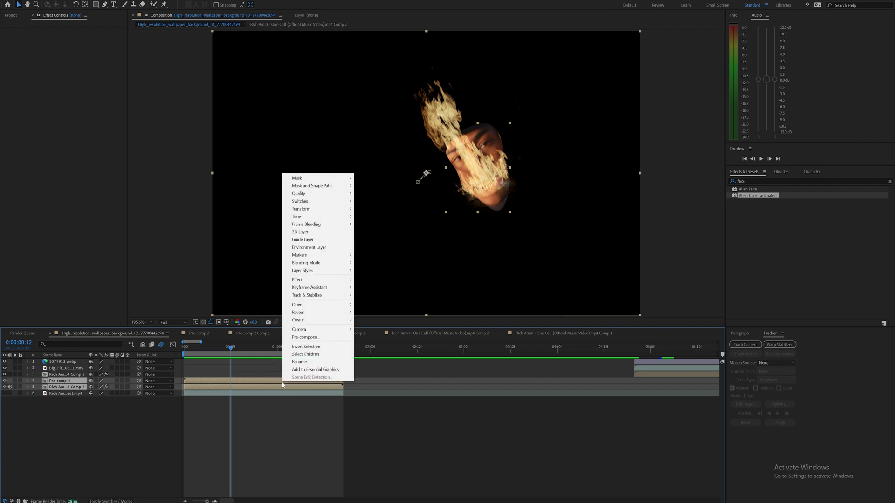
click(316, 338)
click(463, 296)
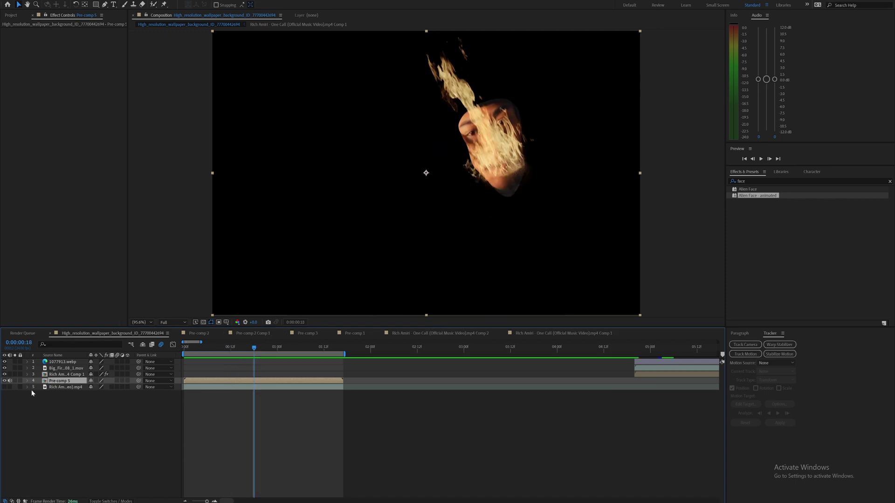
- Turn the rapper video layer back on and apply Lumetri Color to the fire layer
click(4, 387)
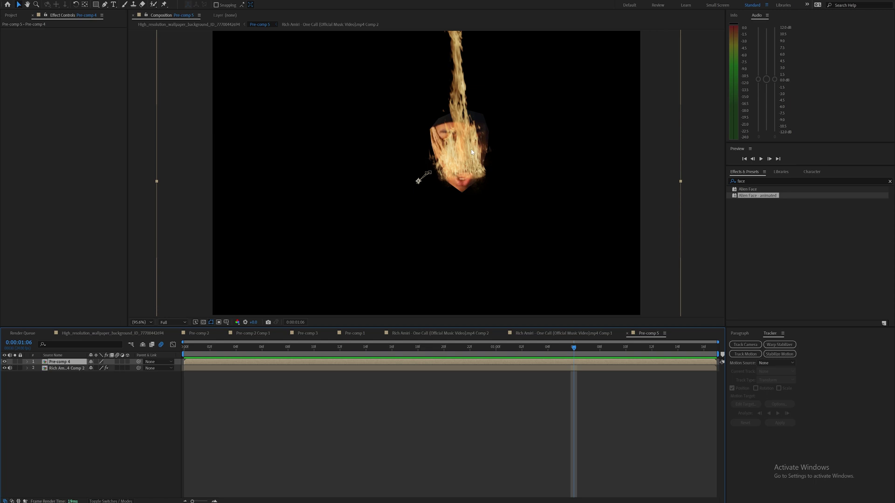
key(ctrl+space)
text(lumetri)
key(Return)
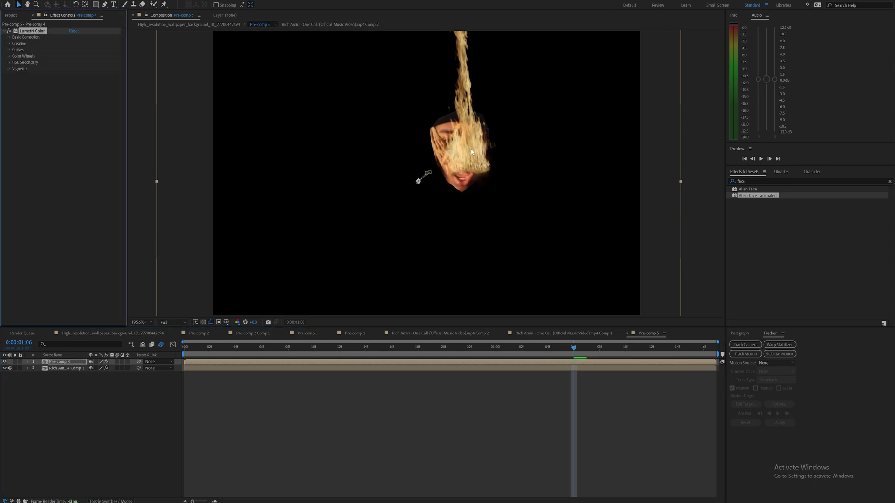
- Raise Lumetri's Basic Correction Temperature to warm the fire, then return to the main comp
click(9, 38)
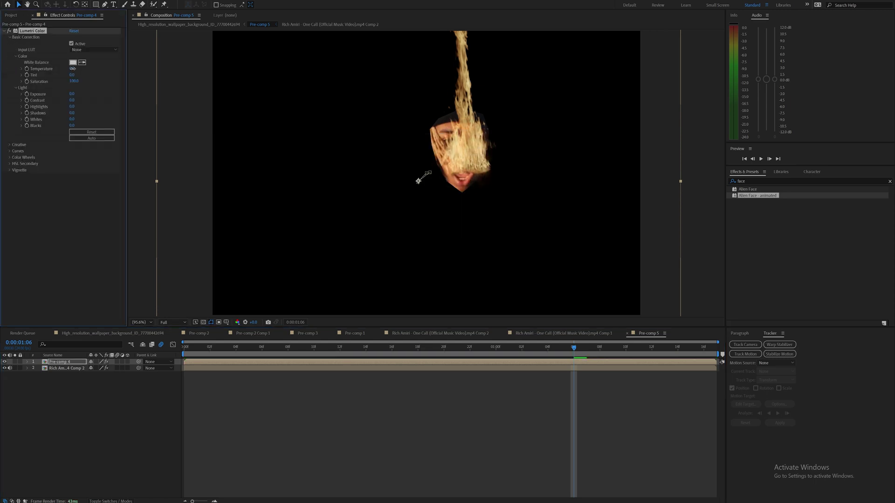
drag(121, 67, 145, 68)
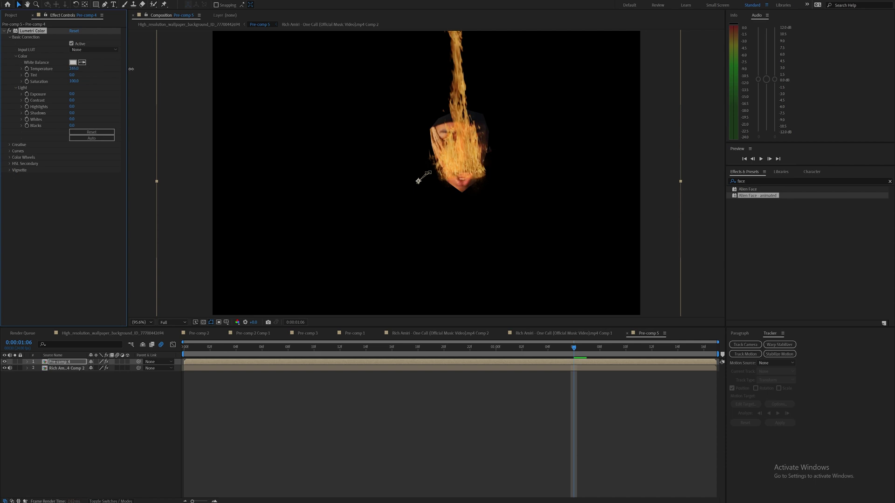
click(86, 333)
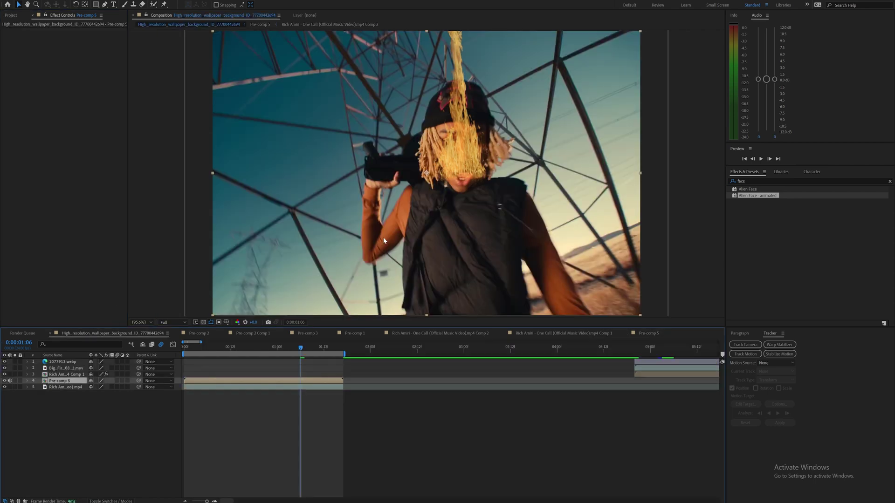
- Inside Pre-comp 5, apply Deep Glow to the fire and lower its Exposure to 0.23
double_click(487, 190)
key(ctrl+space)
text(deep)
key(Return)
click(520, 372)
drag(74, 178, 41, 185)
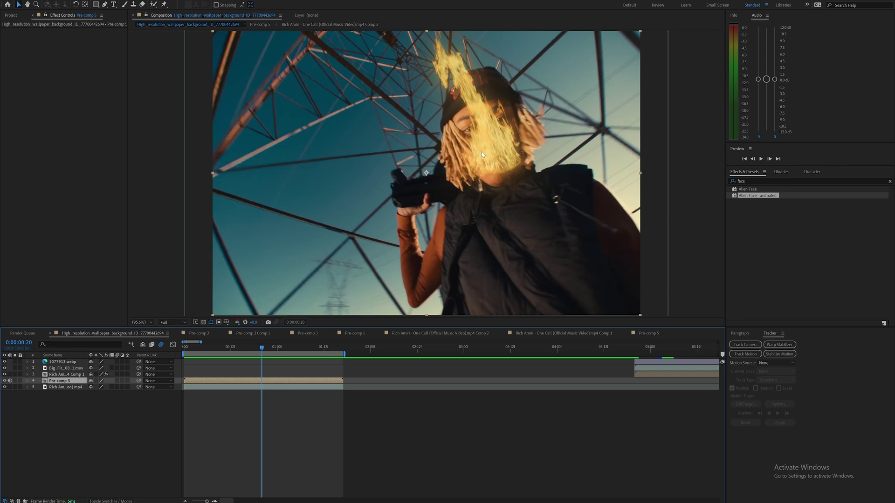
- Apply uni.Heatwave to the Pre-comp 5 layer in the main composition
key(space)
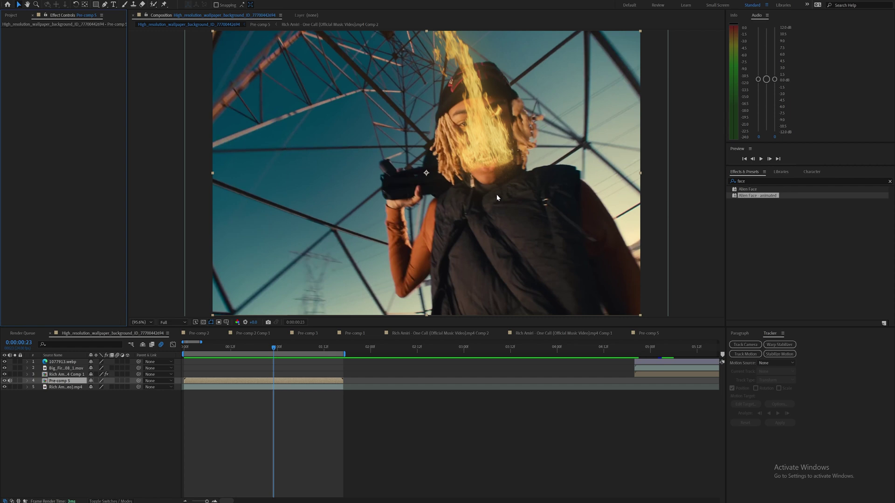
key(ctrl+space)
text(heat)
key(Return)
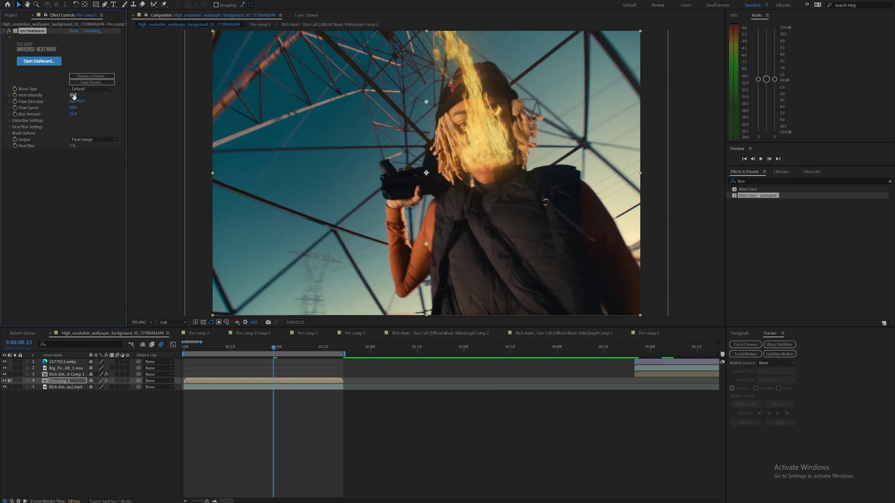
- Set uni.Heatwave's Heat Intensity to 100 and play the shot through to check the distortion
drag(72, 95, 114, 94)
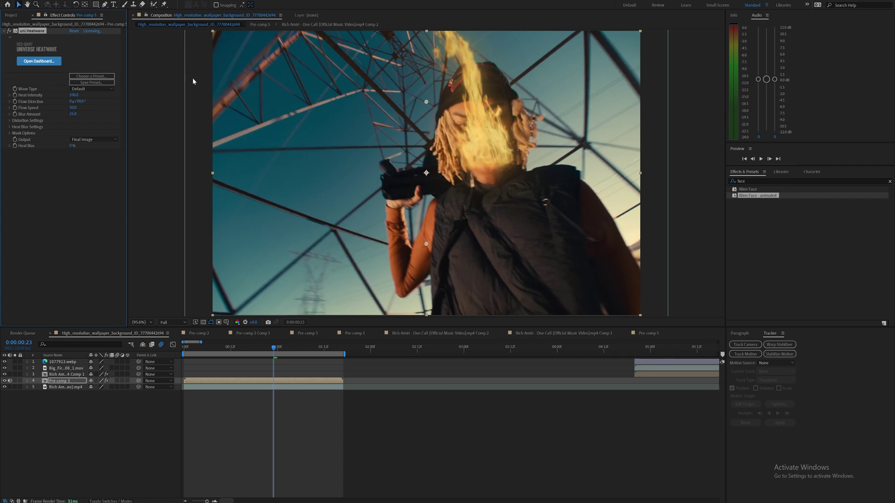
key(space)
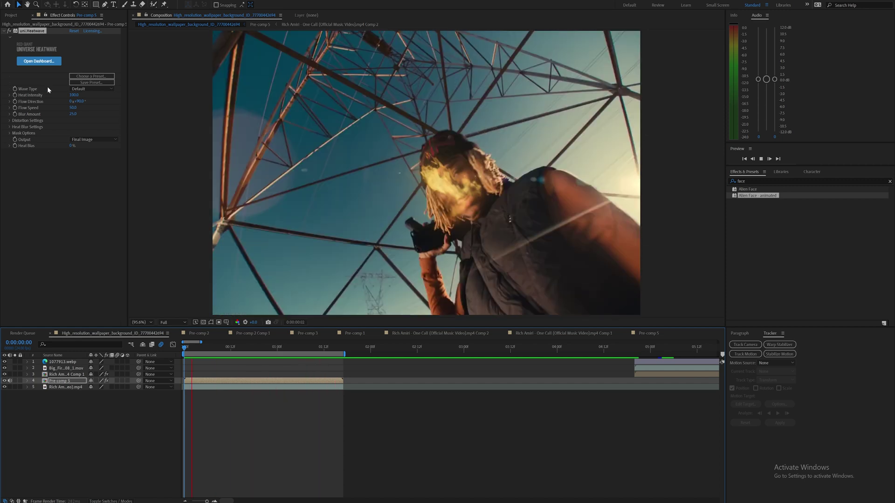
key(space)
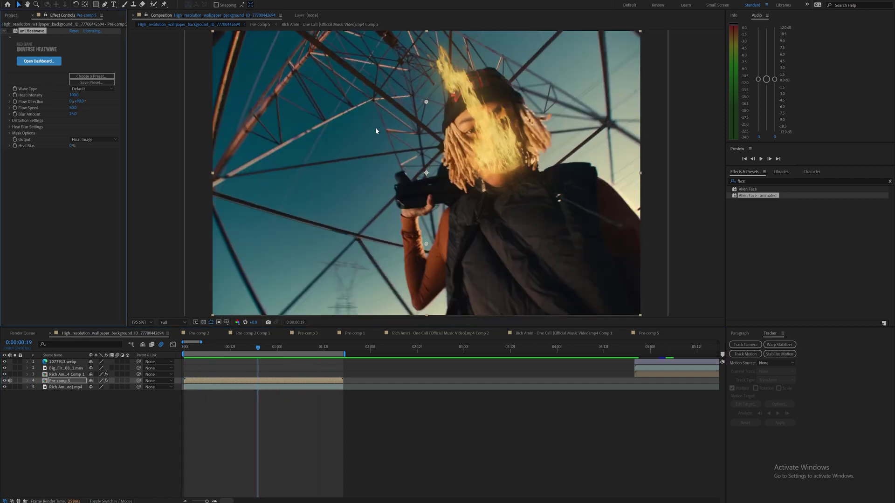
- Apply Pixel Sorter 3 set to Outside Thresholds, adjusting both thresholds and tilting the sort angle
key(ctrl+space)
text(pixel)
key(Return)
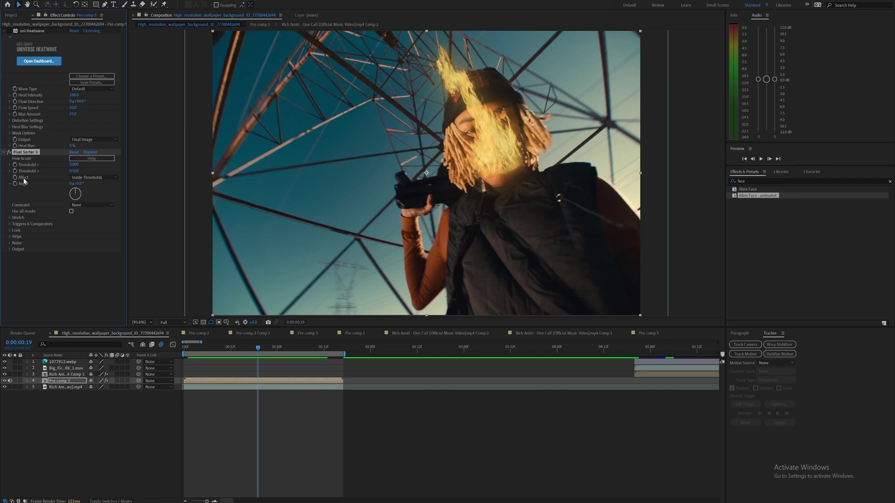
click(86, 177)
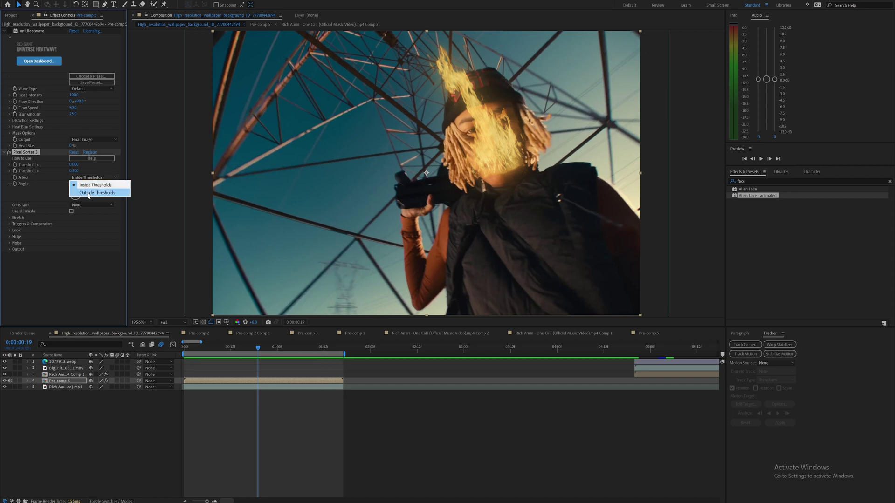
click(87, 192)
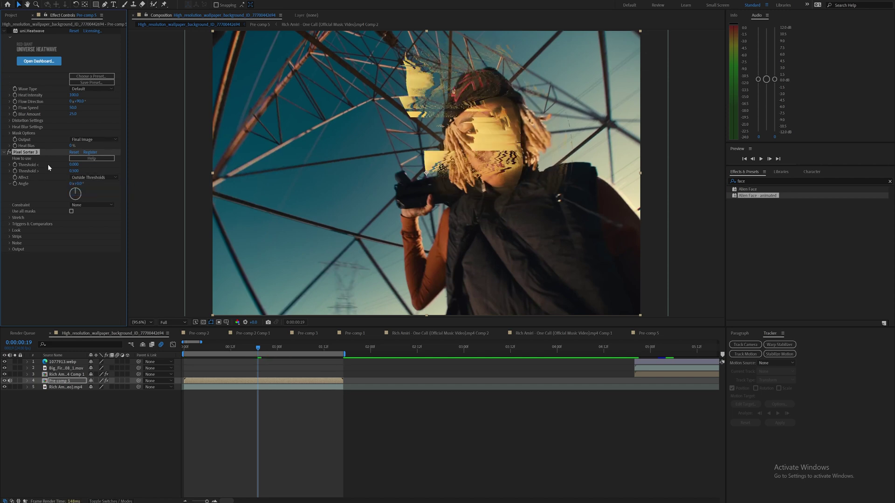
drag(70, 166, 62, 171)
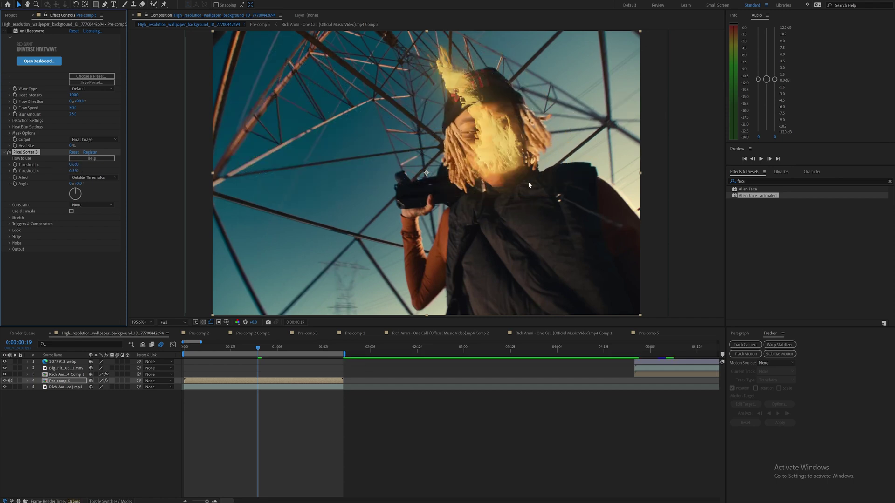
drag(79, 184, 67, 185)
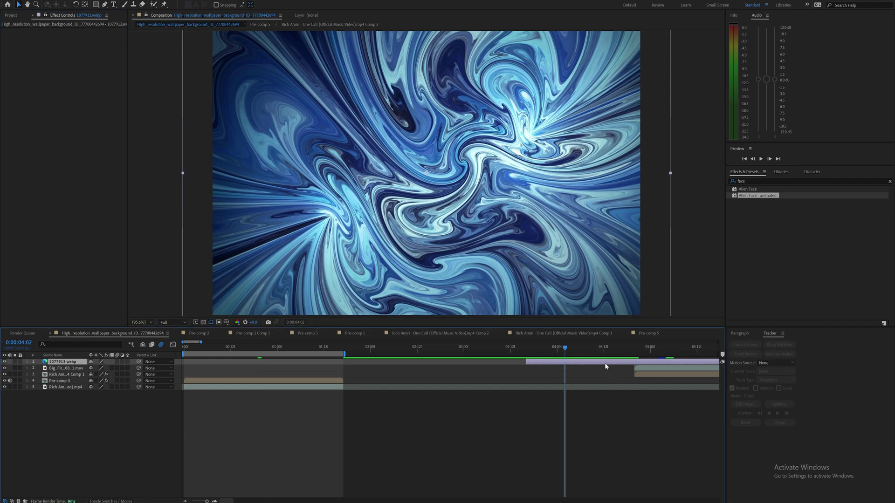
- Apply Pixel Sorter 3 to the swirl layer and adjust its lower sorting threshold
key(ctrl+space)
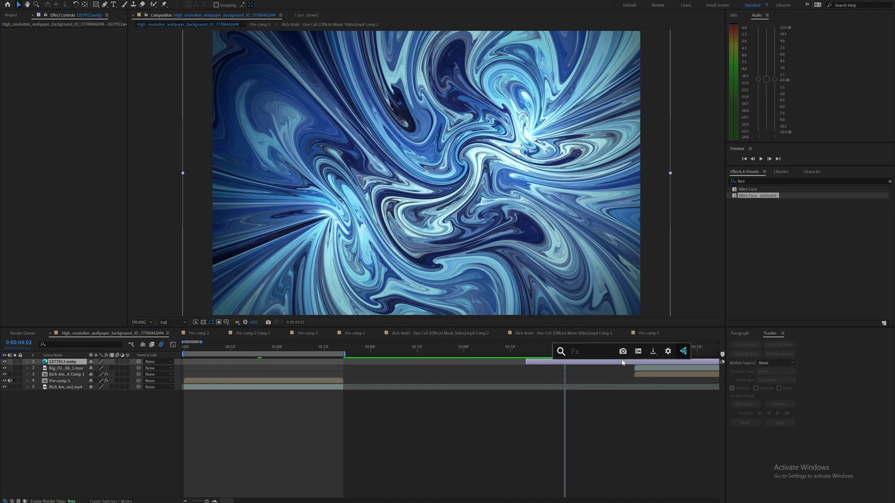
text(pixel)
key(Return)
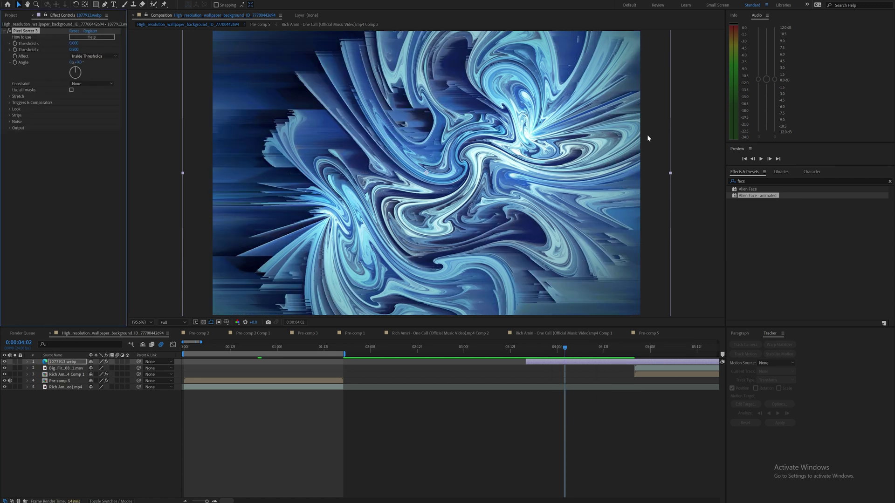
mouse_move(73, 43)
mouse_down()
mouse_move(119, 43)
mouse_move(76, 50)
mouse_up()
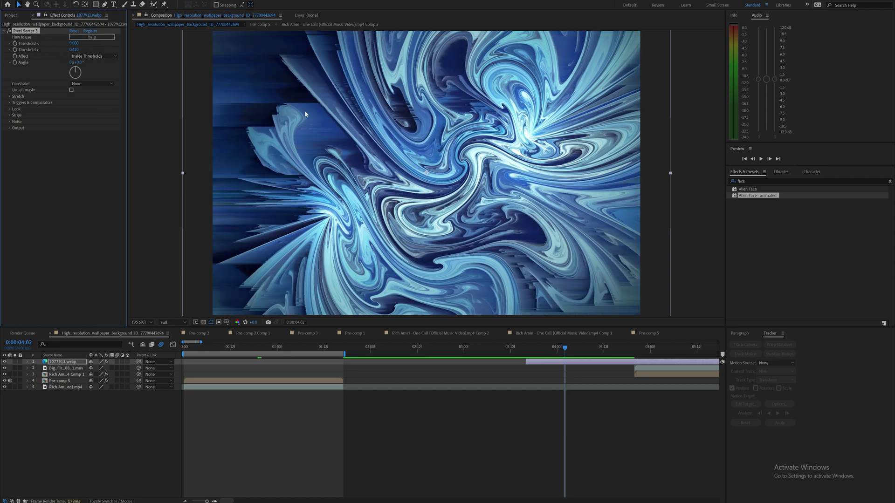
- Enable Stretch, nudge the threshold up, and offset the sorted strips by 33%
click(10, 96)
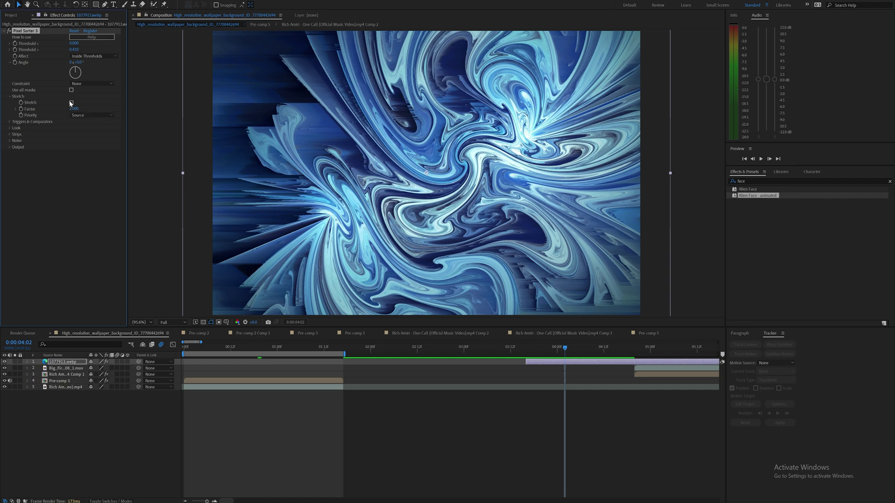
click(71, 103)
drag(69, 43, 80, 43)
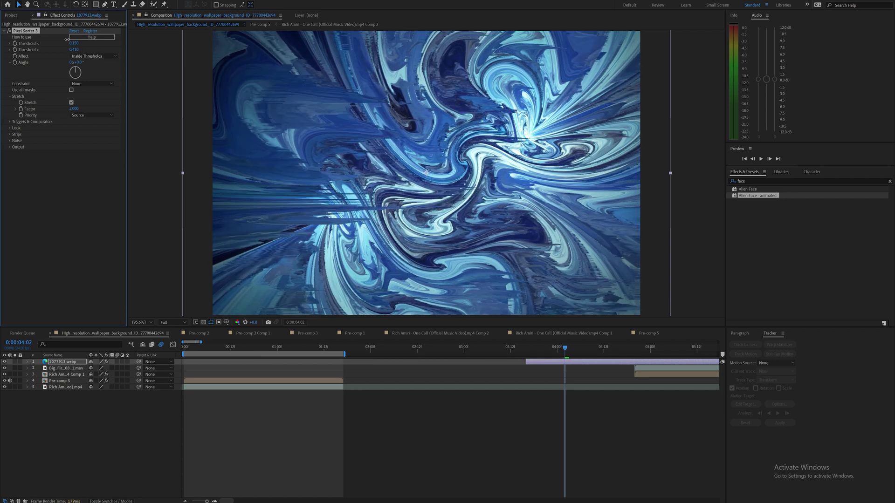
click(9, 134)
drag(73, 170, 79, 198)
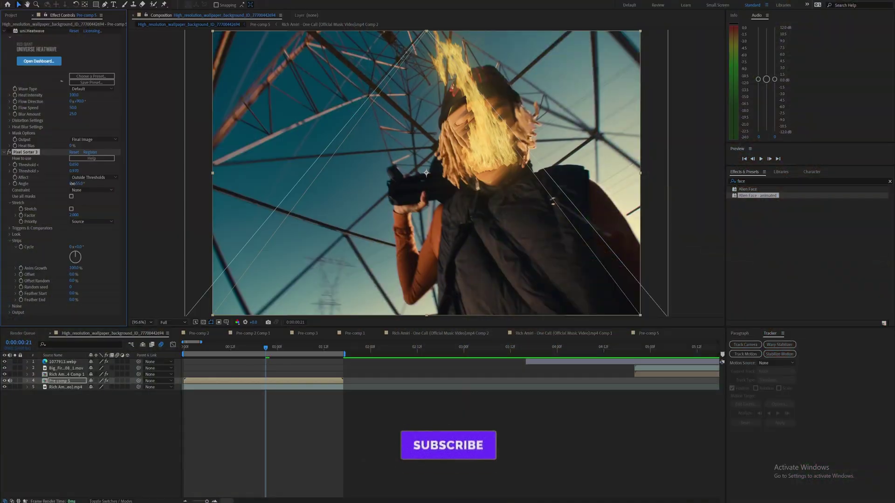
- Tilt the face's pixel-sort angle slightly further and set the preview resolution to Half
drag(76, 184, 321, 195)
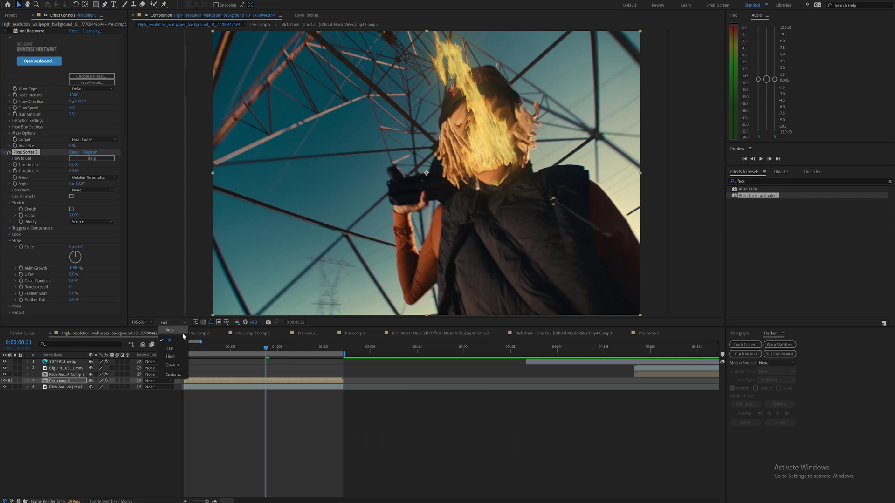
click(177, 322)
click(174, 346)
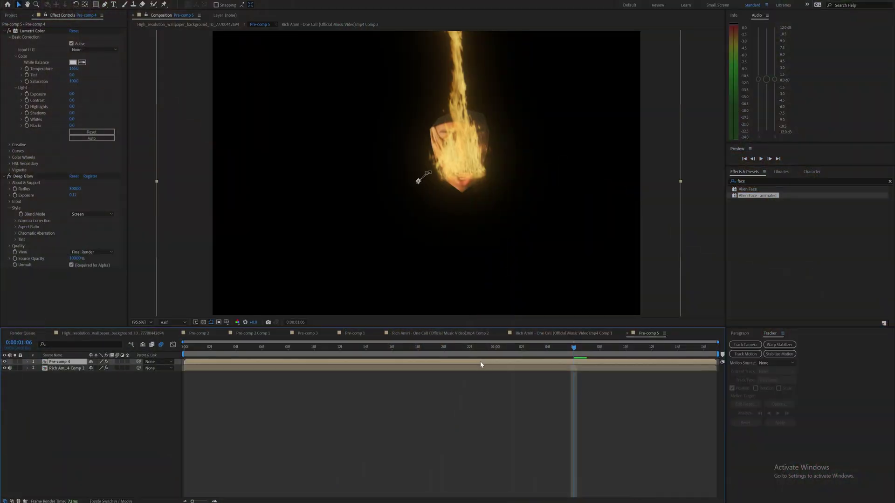
- Bring up Pre-comp 4 in the timeline, showing the fire clip with Track Null 1
click(480, 362)
- Select the Big_Fire layer and apply the Tritone effect to it
click(483, 362)
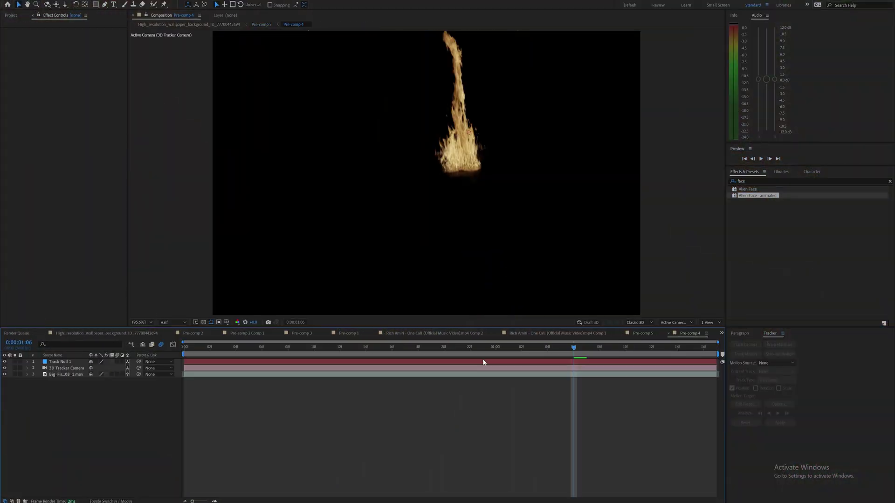
click(480, 374)
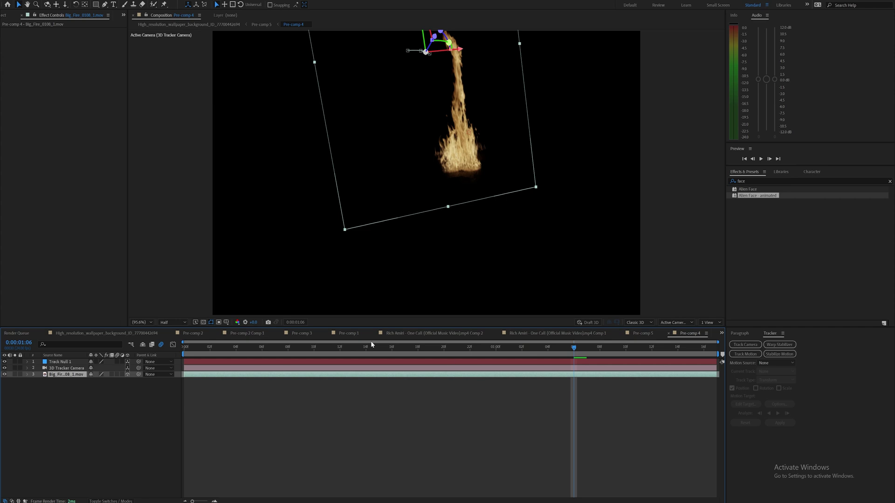
key(ctrl+space)
text(tri)
key(Return)
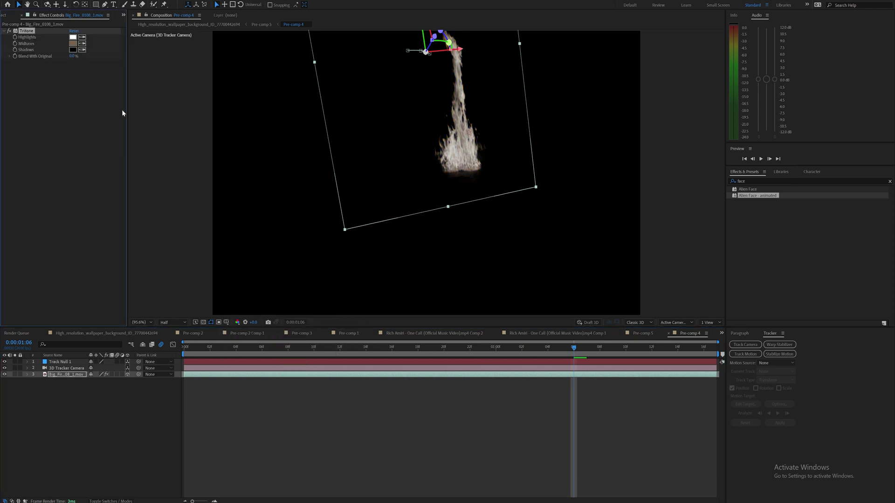
- Make the Tritone midtones a fully saturated bright green and blend it partly toward the original
click(73, 44)
text(DE00FF)
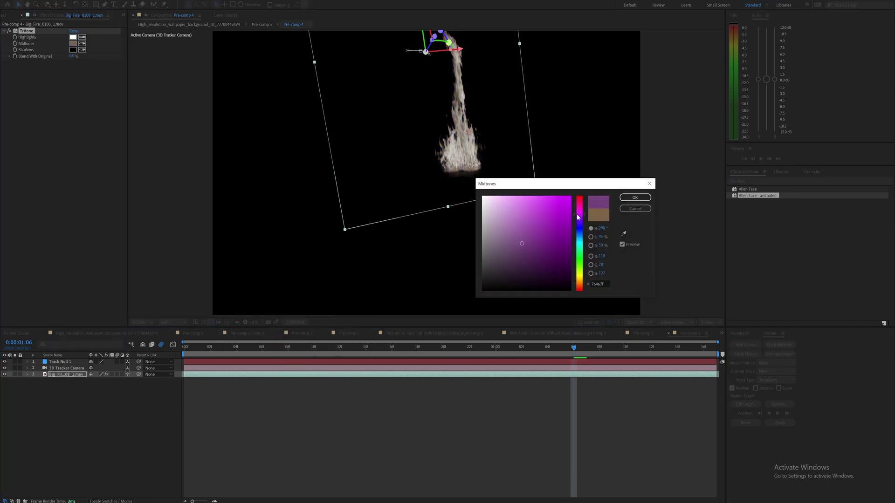
drag(587, 217, 584, 253)
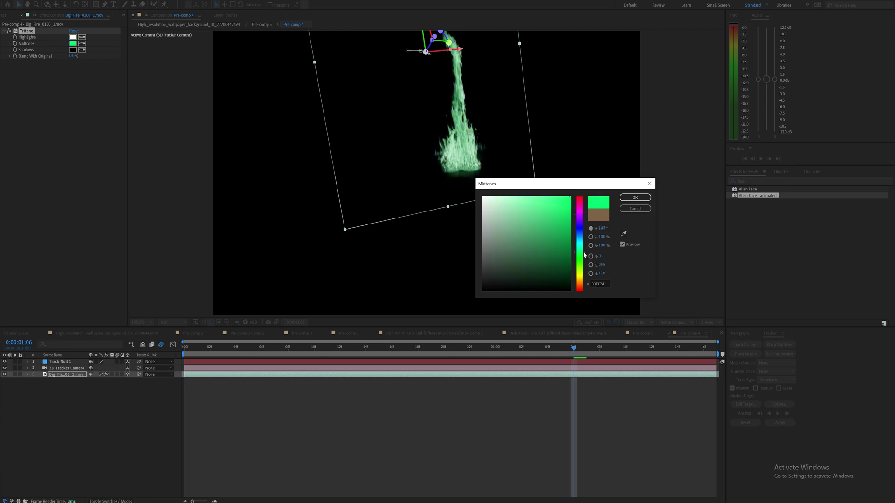
drag(565, 197, 572, 195)
click(580, 261)
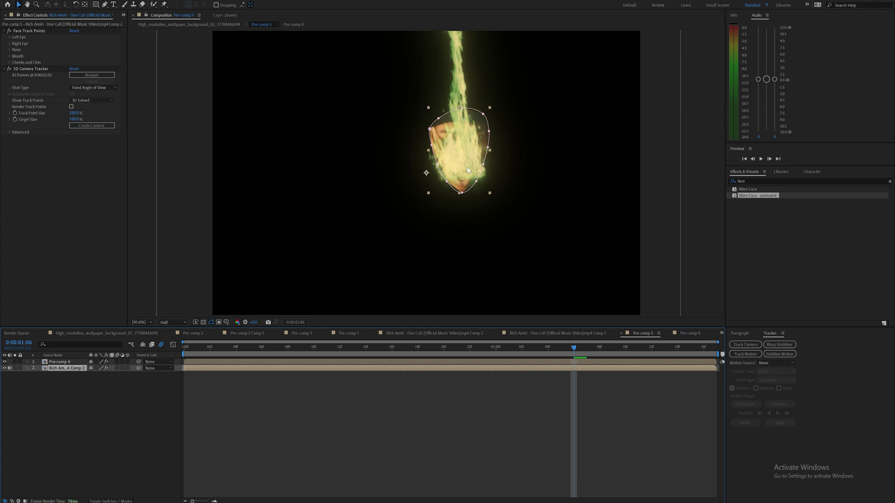
key(ctrl+v)
drag(71, 164, 96, 163)
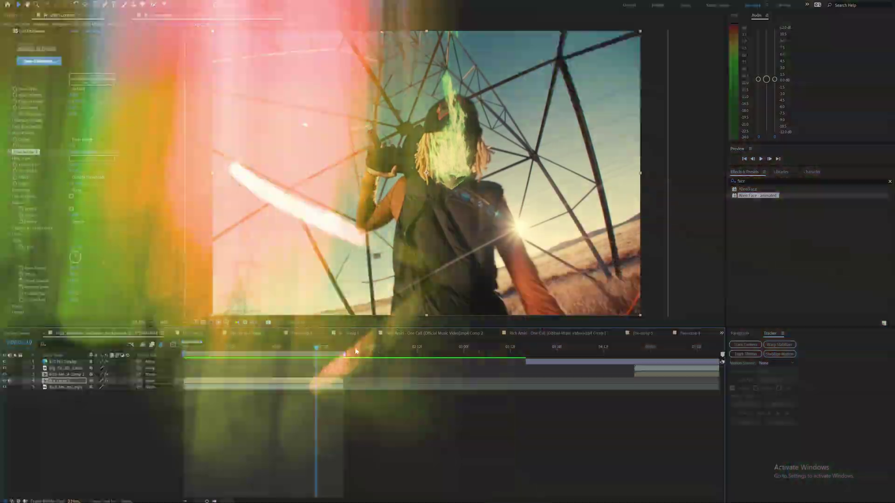
- Apply Turbulent Displace with Size 20 to Pre-comp 5 and preview the wobbling fire
key(ctrl+space)
text(turb)
key(Return)
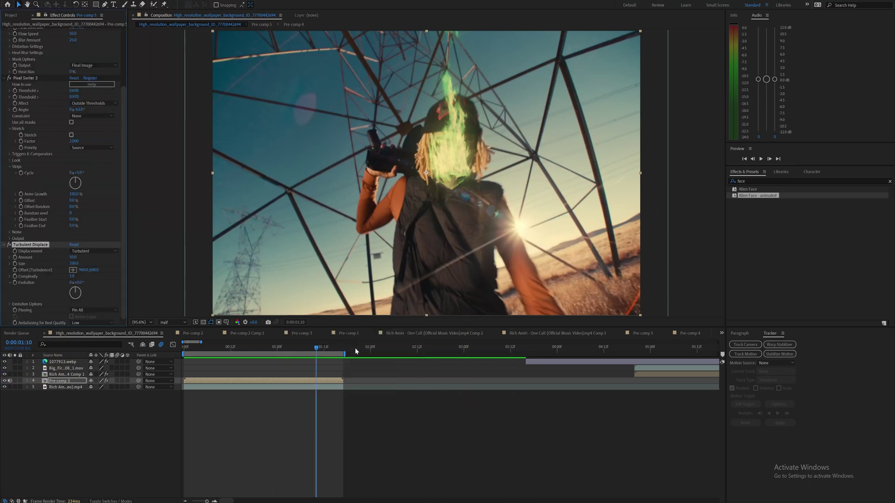
mouse_move(74, 260)
mouse_down()
mouse_move(42, 268)
mouse_move(82, 264)
mouse_up()
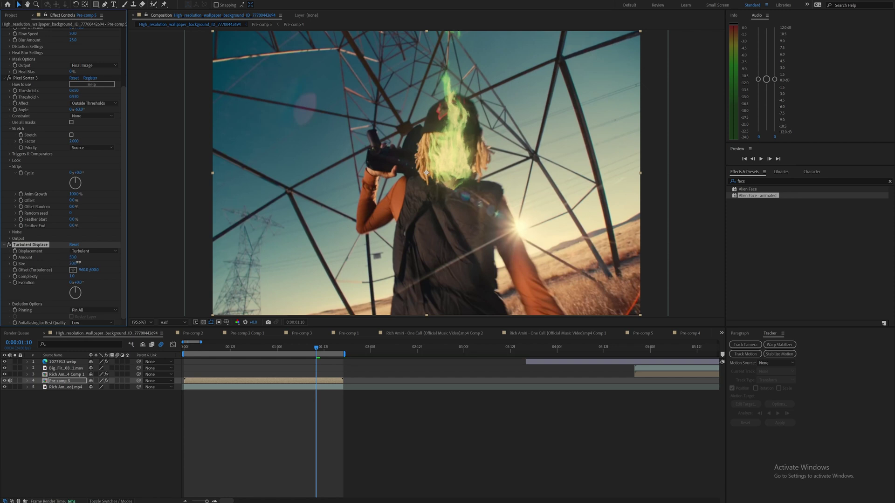
key(space)
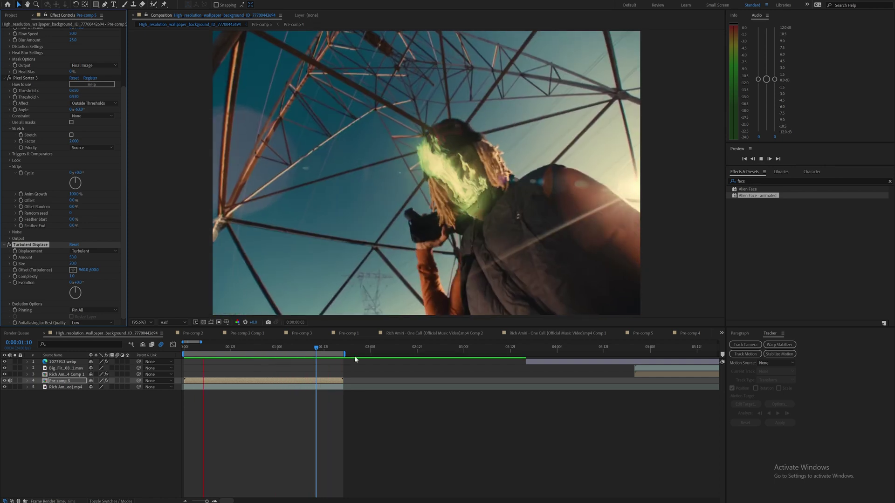
click(326, 388)
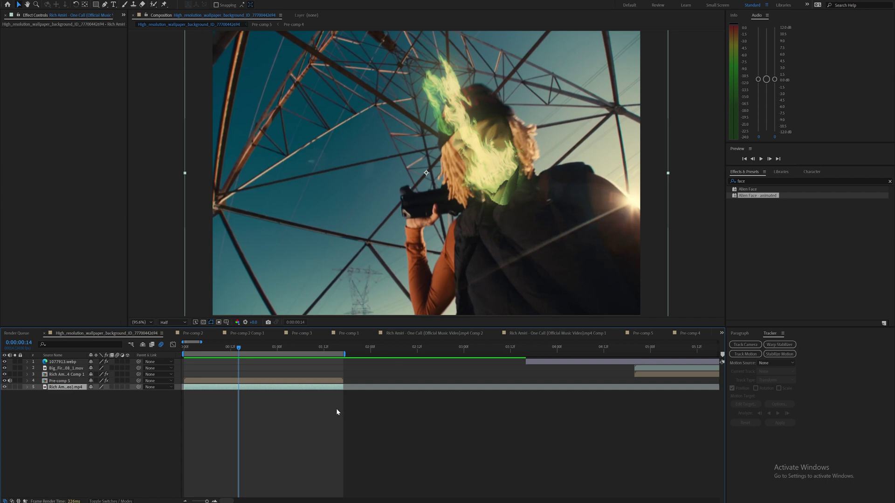
- Paste the green Tritone onto the music-video footage and raise Blend With Original substantially
key(ctrl+alt+shift+e)
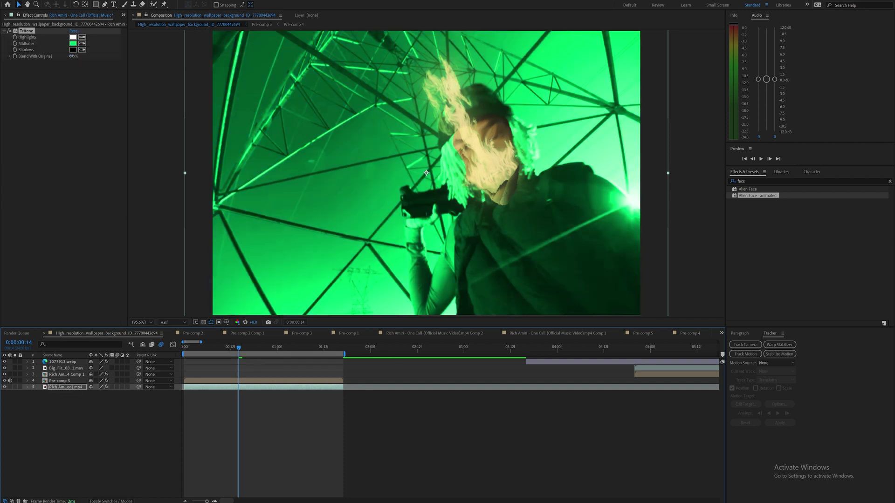
drag(73, 57, 136, 53)
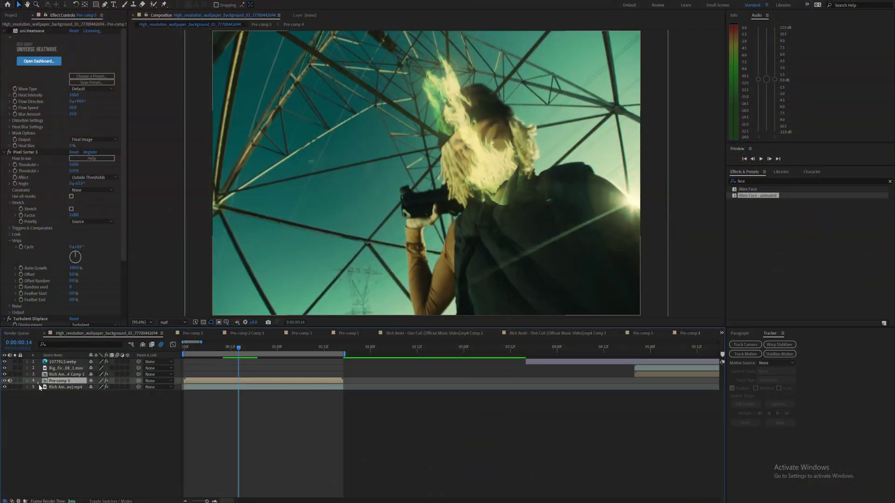
- Nest the selected layers into Pre-comp 6 and apply Lumetri Color to it
key(ctrl+shift+c)
click(464, 296)
key(ctrl+space)
text(lu)
key(Down)
key(Return)
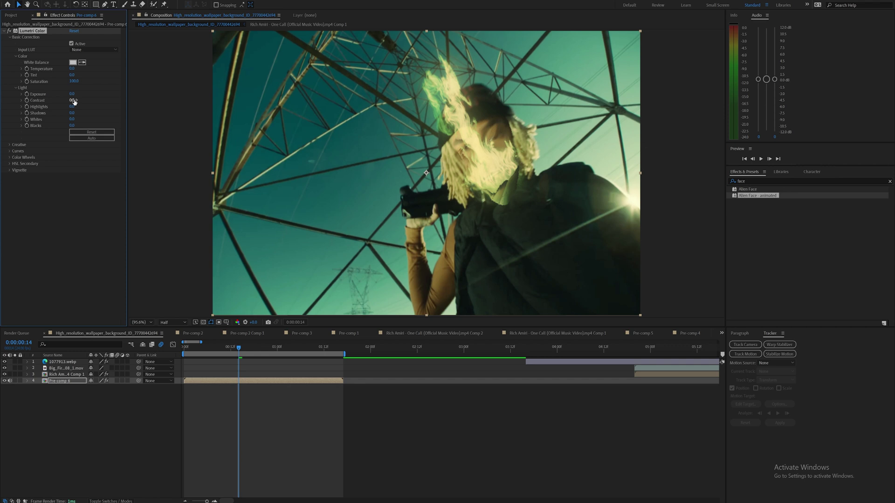
- Grade with Contrast 25, Shadows -35 and Highlights -77, then preview the shot
drag(75, 100, 82, 99)
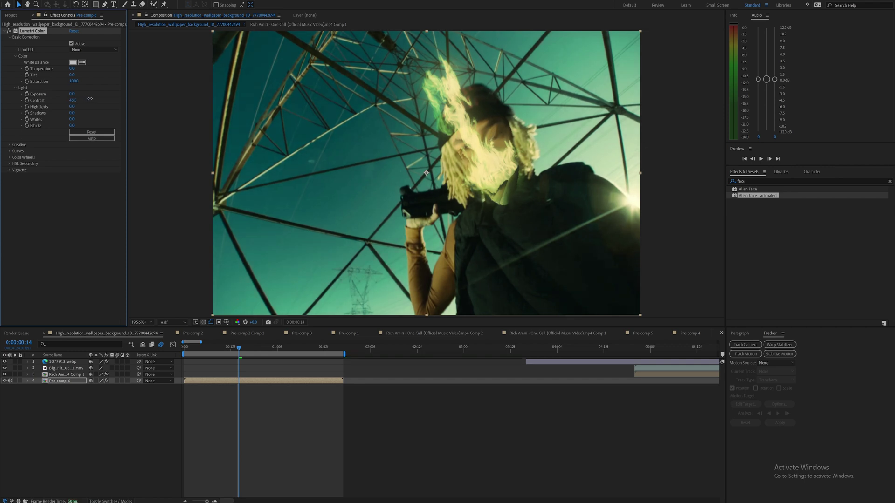
drag(68, 114, 60, 114)
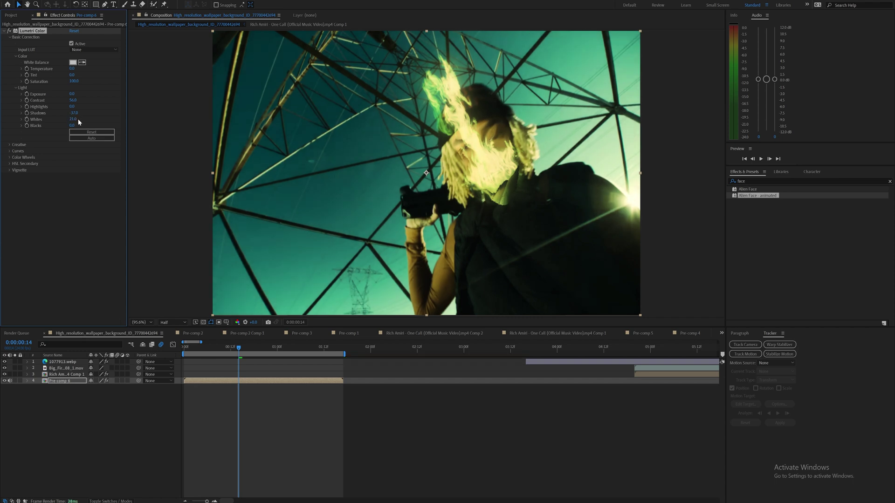
drag(58, 106, 47, 107)
key(space)
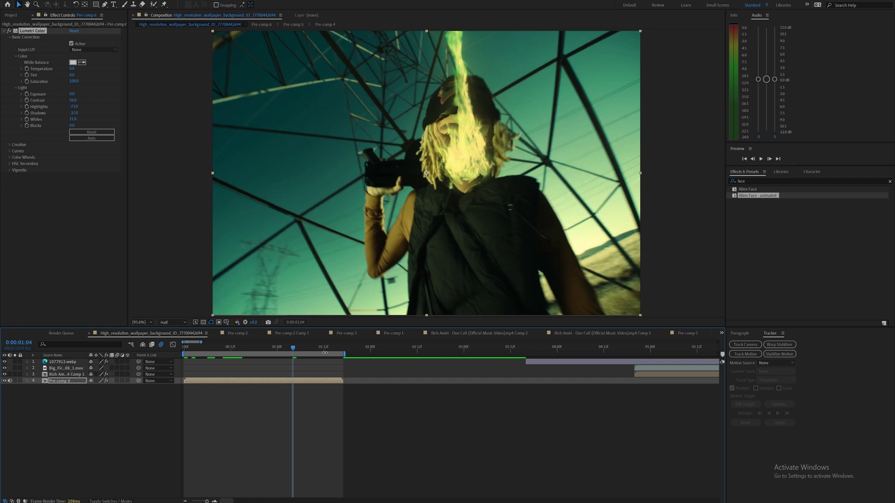
key(ctrl+space)
- Add S_Grain with Color Amplitude 0.100 and higher color frequency, previewing at Full resolution
text(grain)
key(Return)
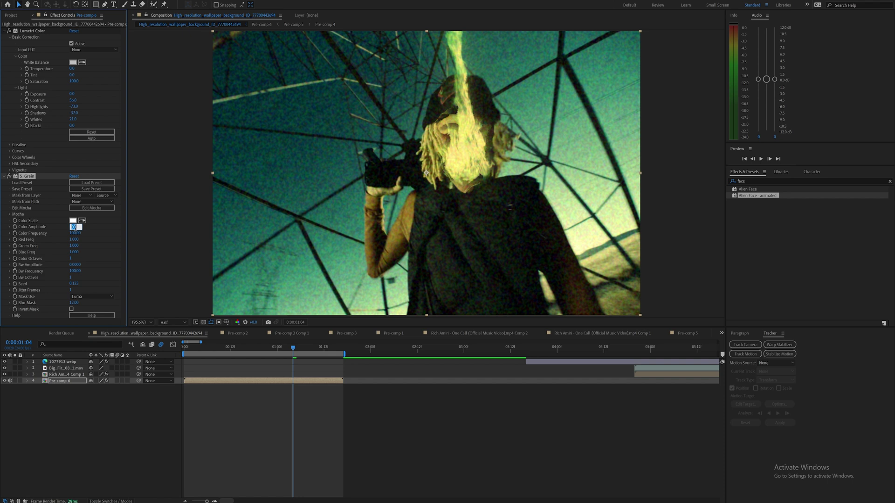
click(78, 226)
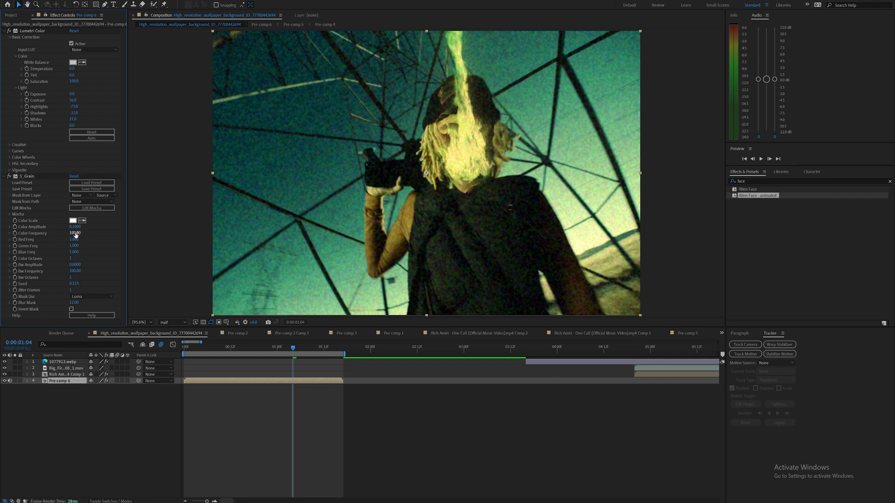
drag(80, 234, 209, 223)
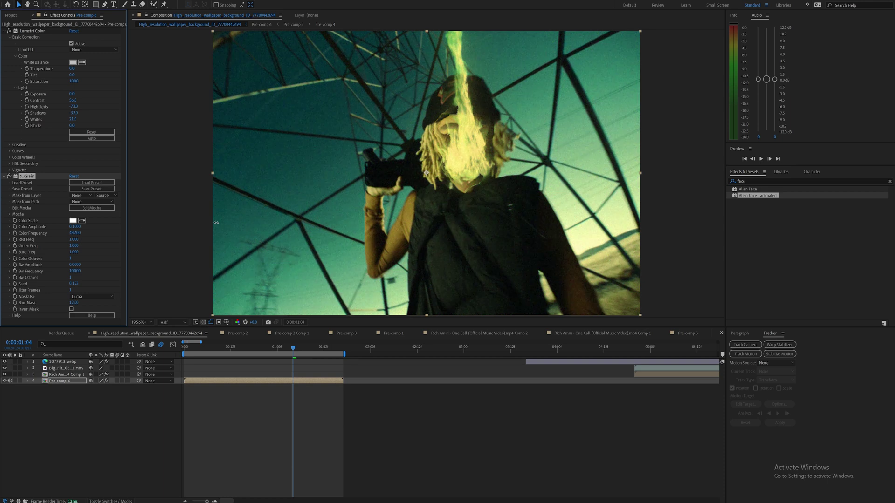
click(170, 322)
click(172, 335)
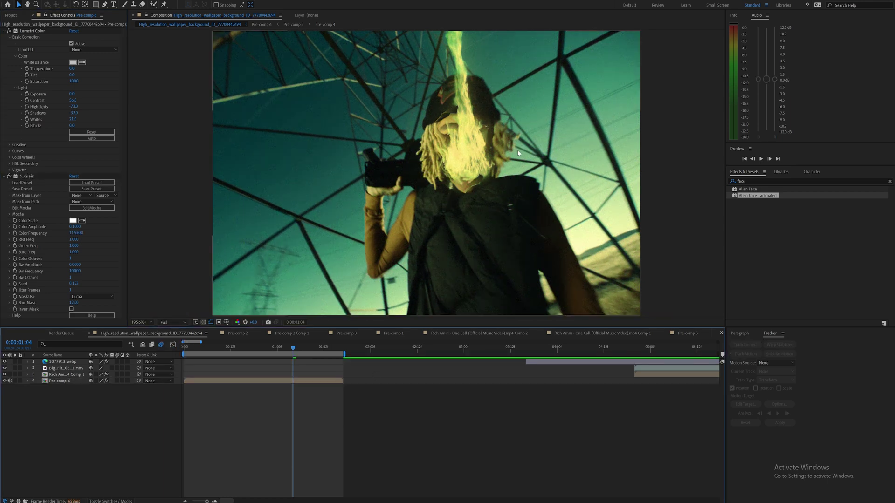
- Apply RSMB motion blur to the Pre-comp 6 layer
click(329, 381)
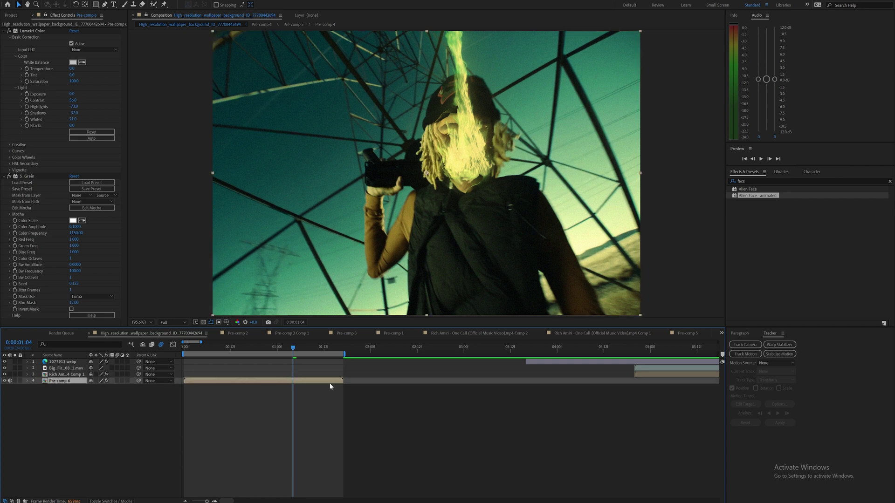
key(ctrl+space)
text(rsm)
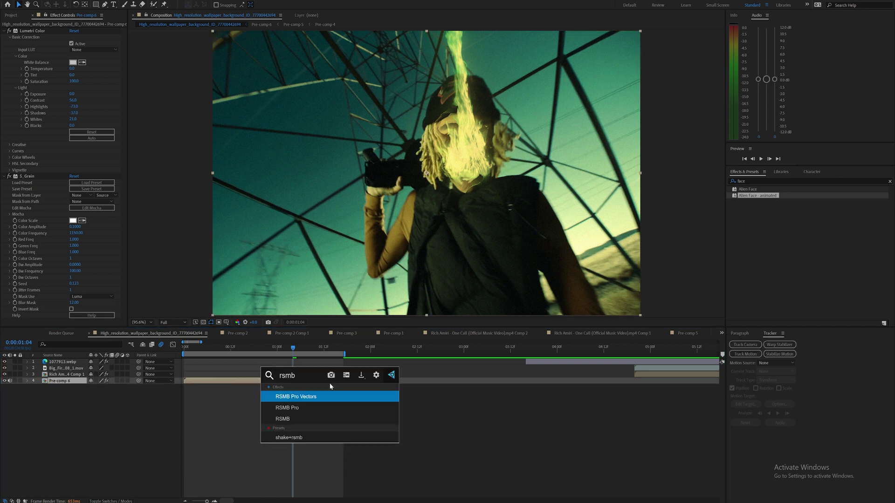
click(298, 418)
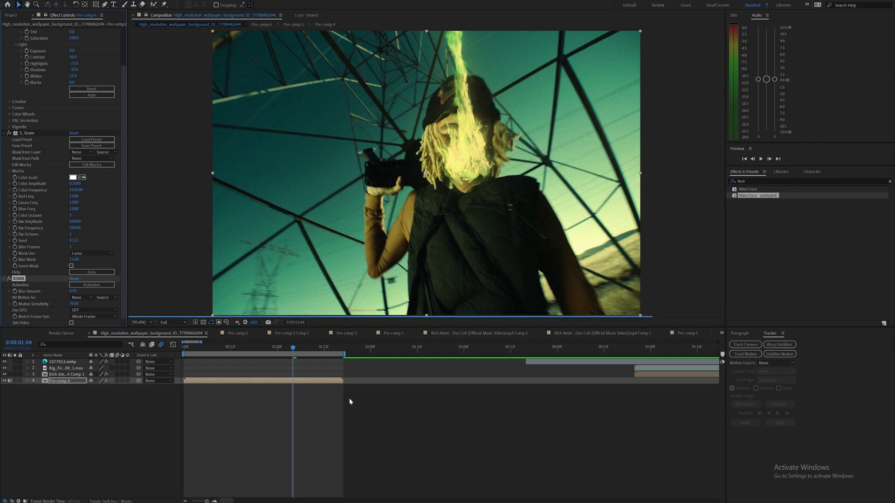